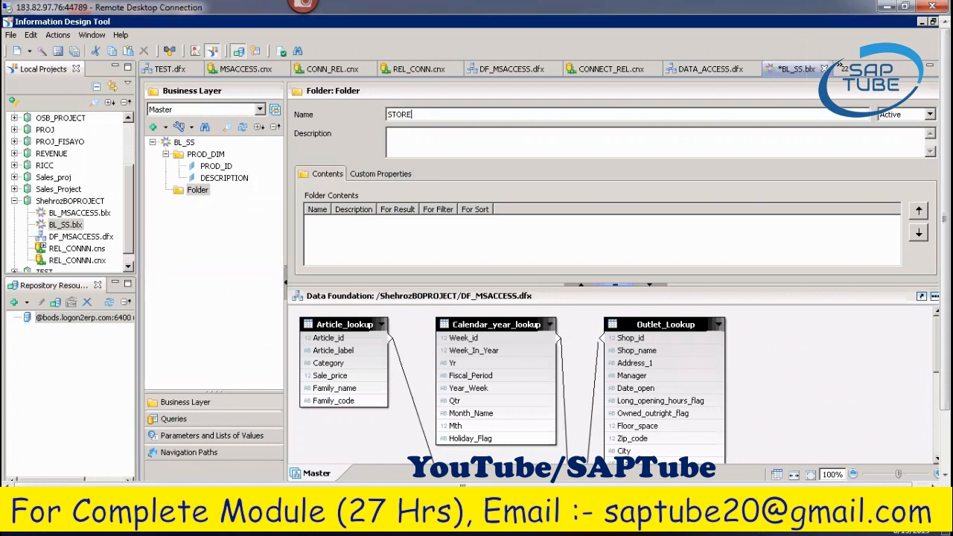
Name the new folder STORE_DIM and create a dimension STOREID inside it with data type Numeric.
type("_DIM")
left_click(201, 192)
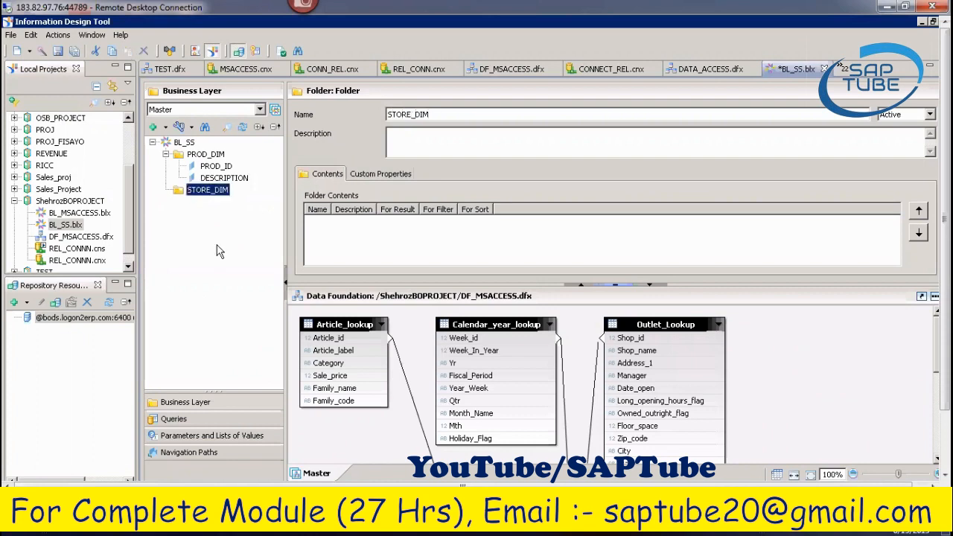
right_click(201, 193)
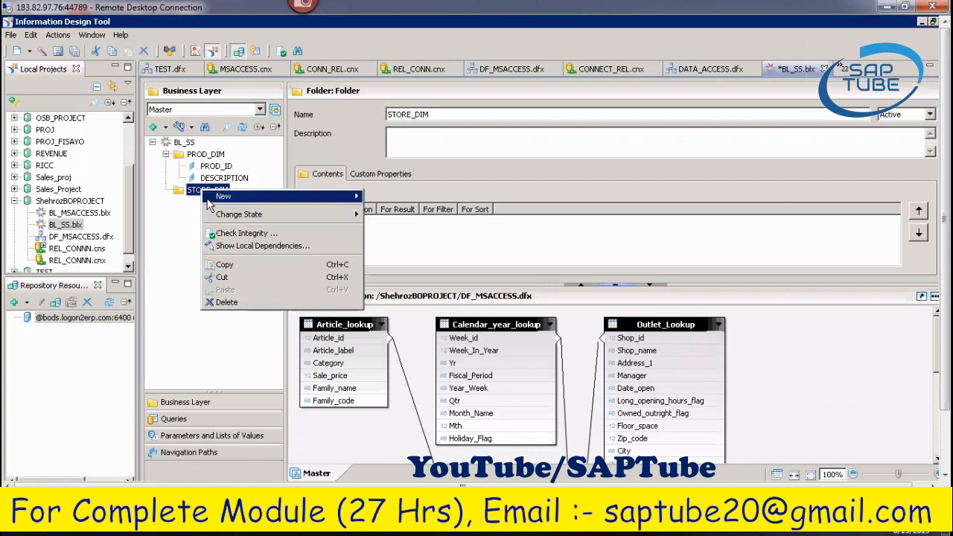
mouse_move(287, 201)
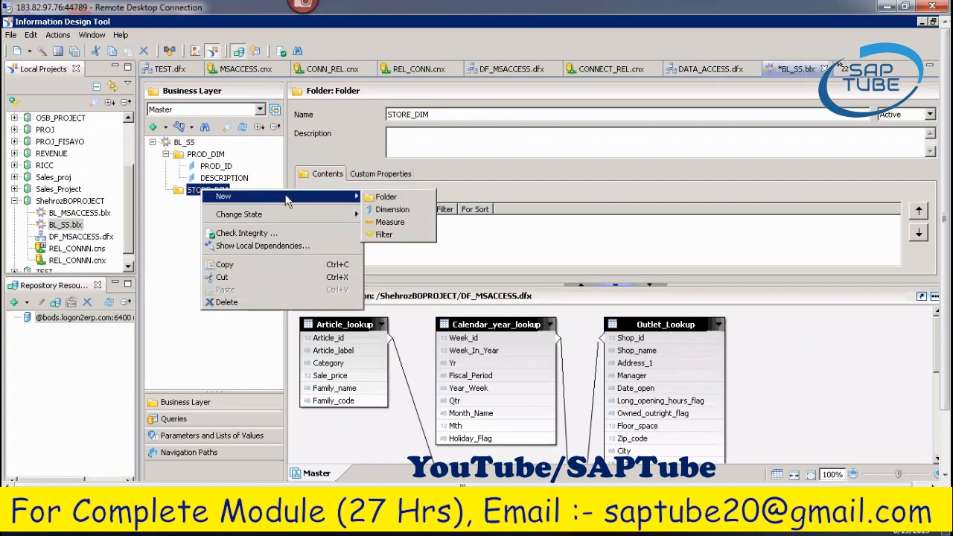
left_click(391, 209)
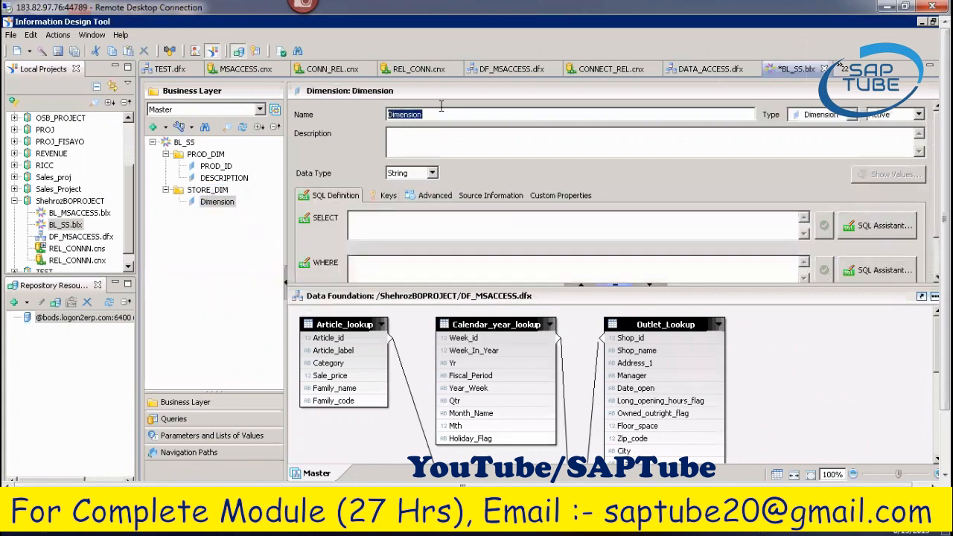
type("STOREID")
left_click(431, 173)
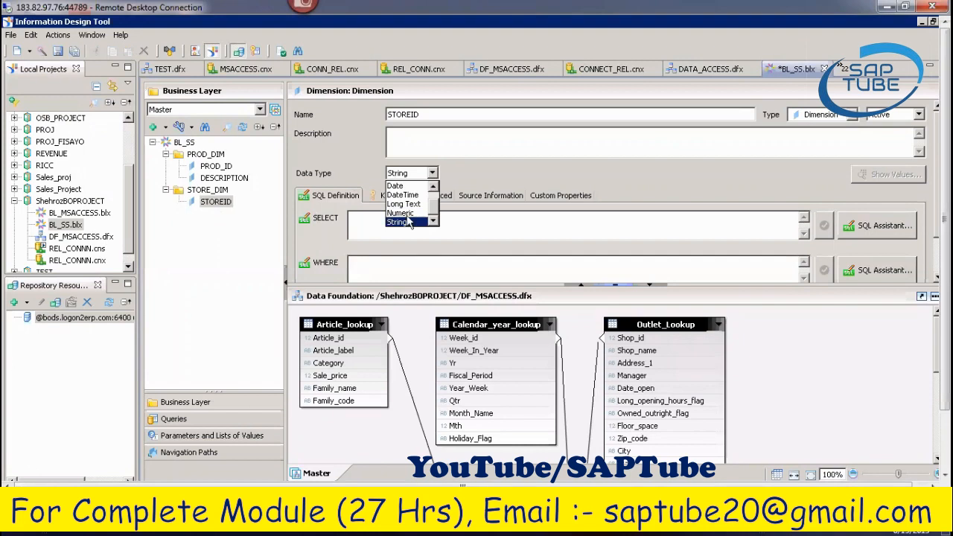
left_click(409, 213)
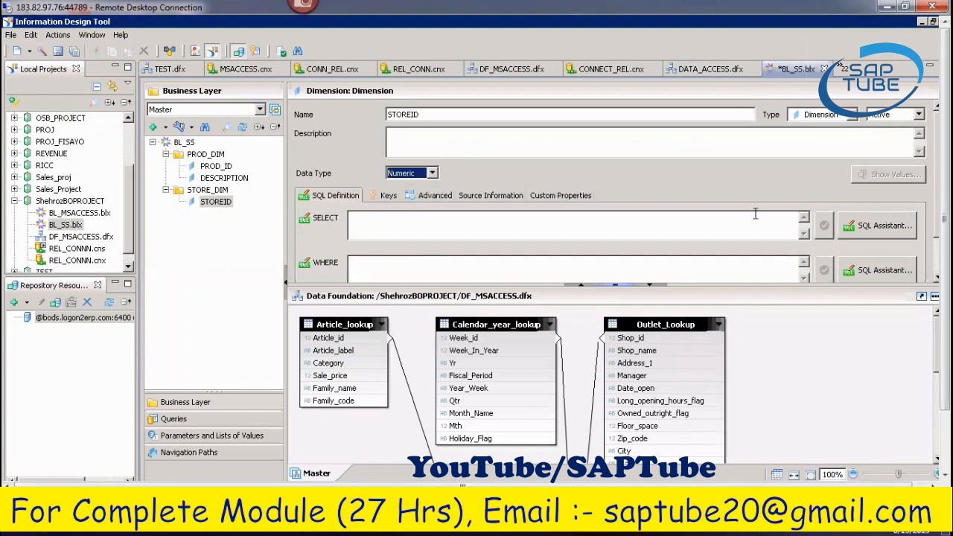
Define the STOREID dimension's SELECT expression as Outlet_Lookup.Shop_id and validate it.
left_click(885, 224)
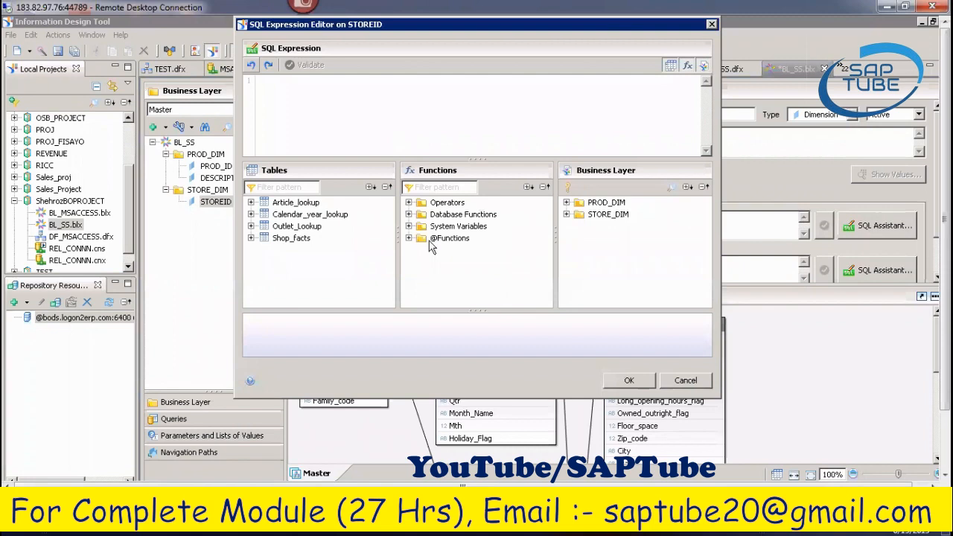
left_click(252, 226)
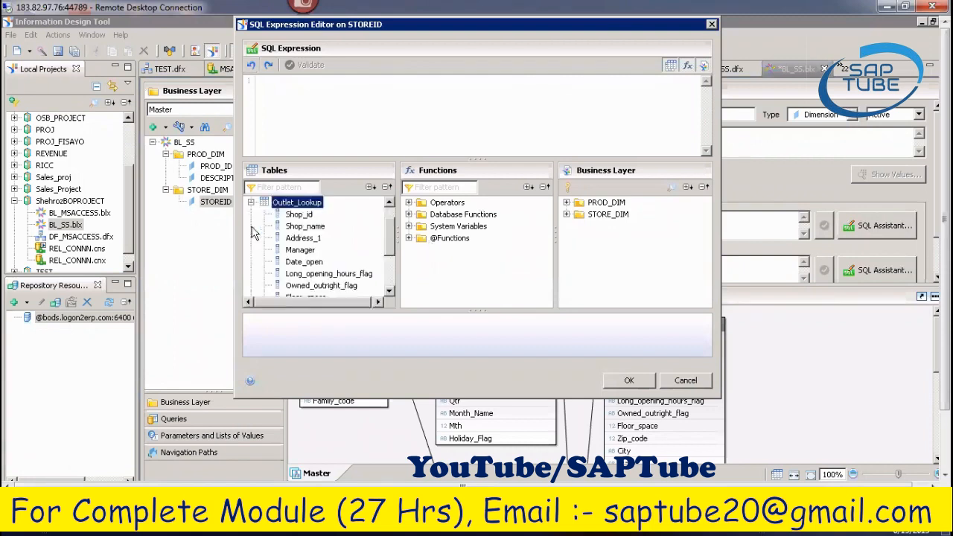
double_click(306, 219)
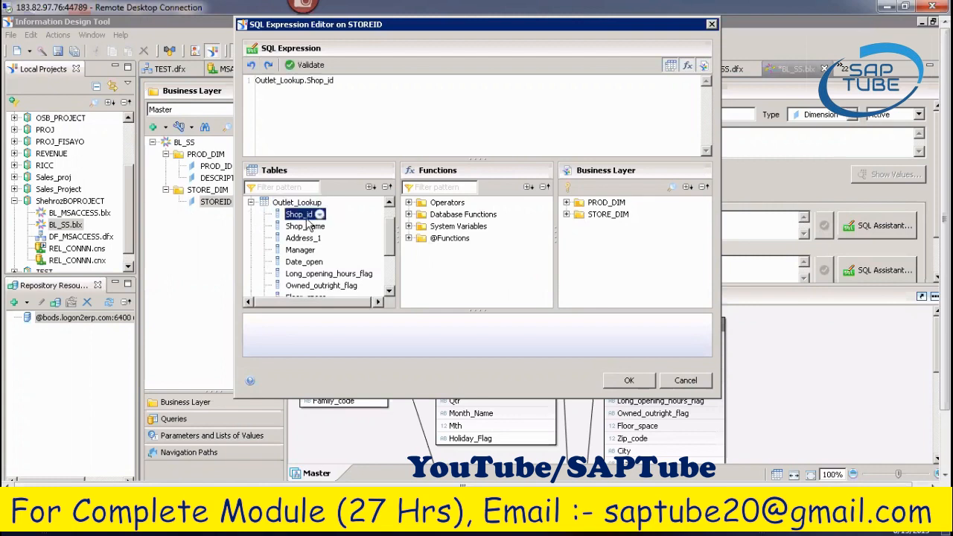
left_click(310, 67)
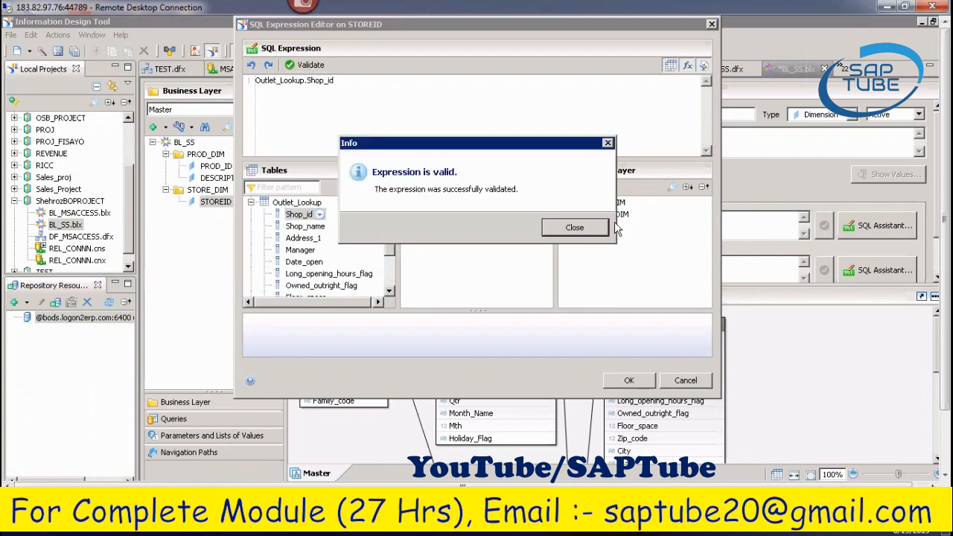
left_click(590, 224)
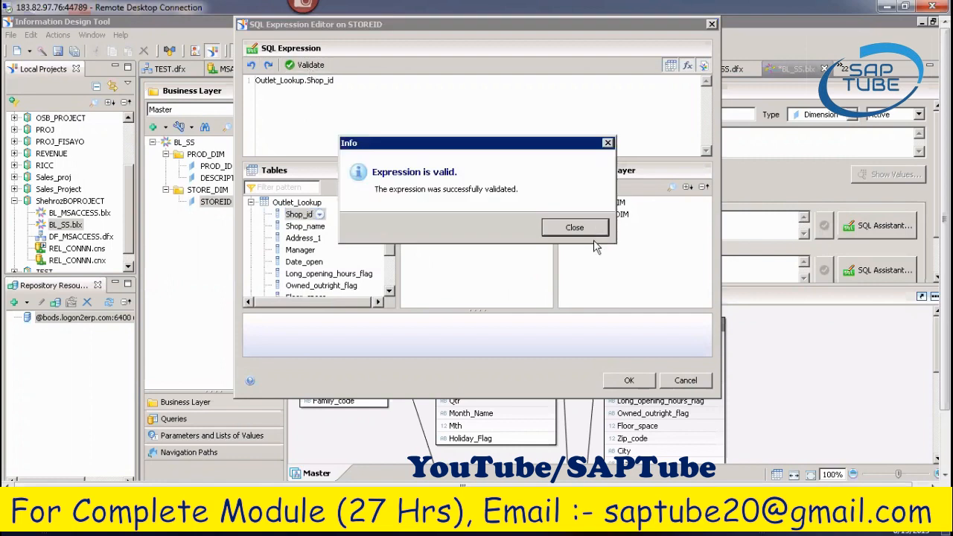
left_click(629, 381)
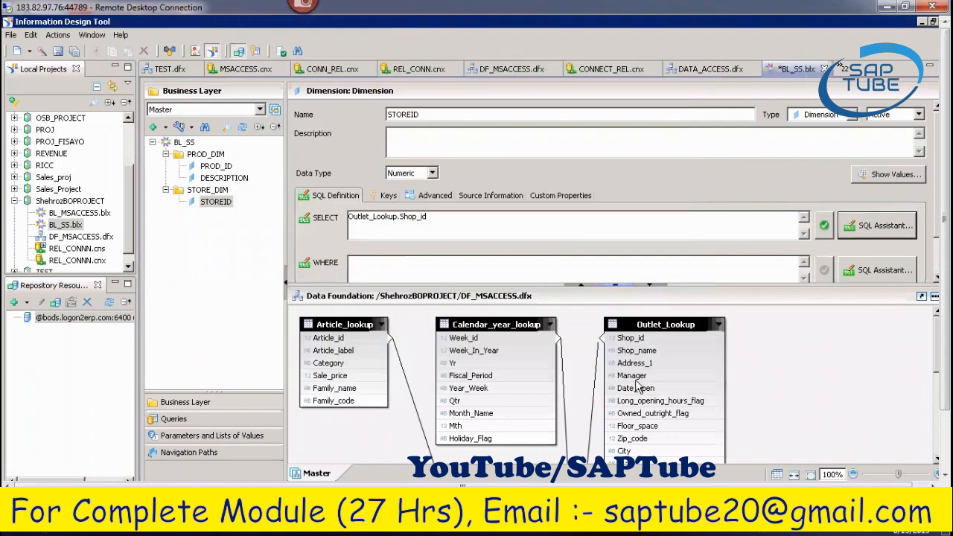
Add an attribute named MANAGER under the STOREID dimension.
left_click(224, 205)
right_click(224, 205)
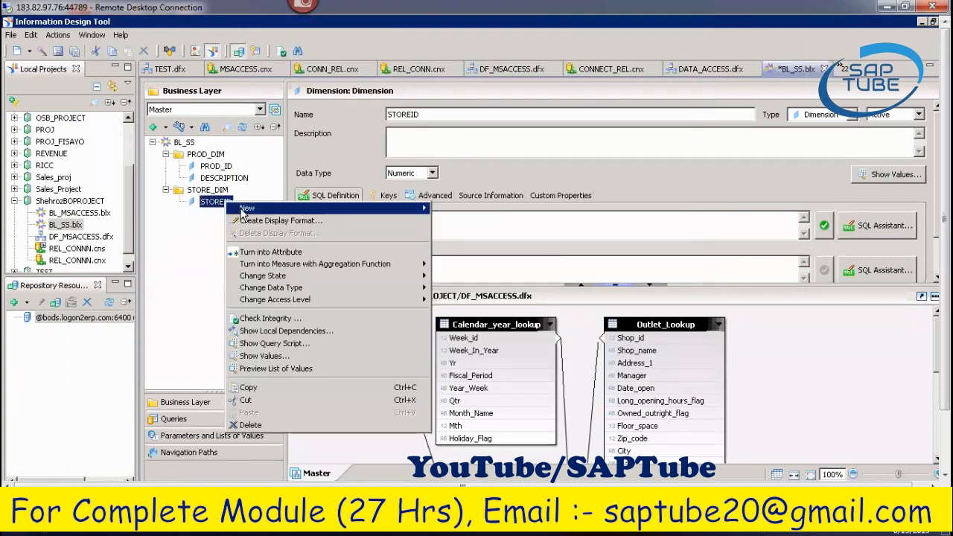
mouse_move(242, 214)
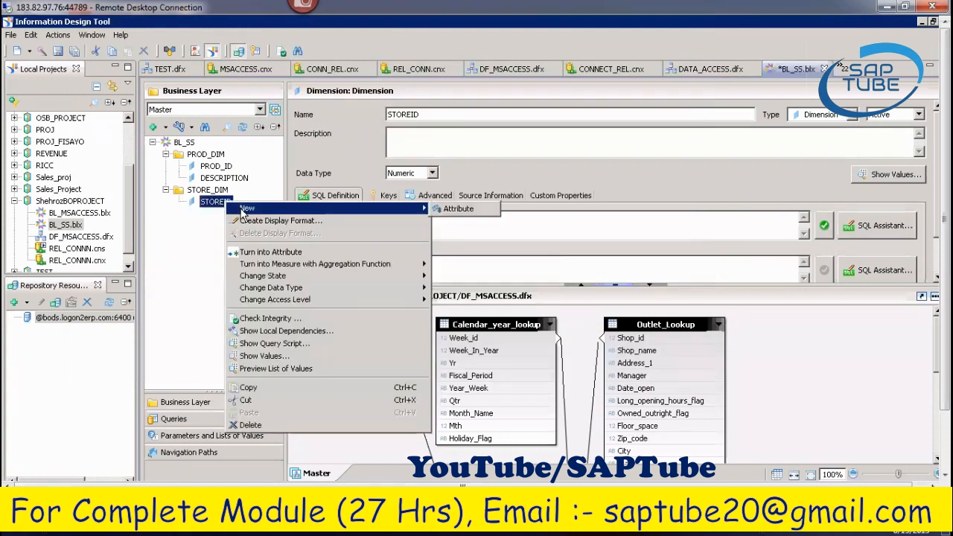
left_click(469, 209)
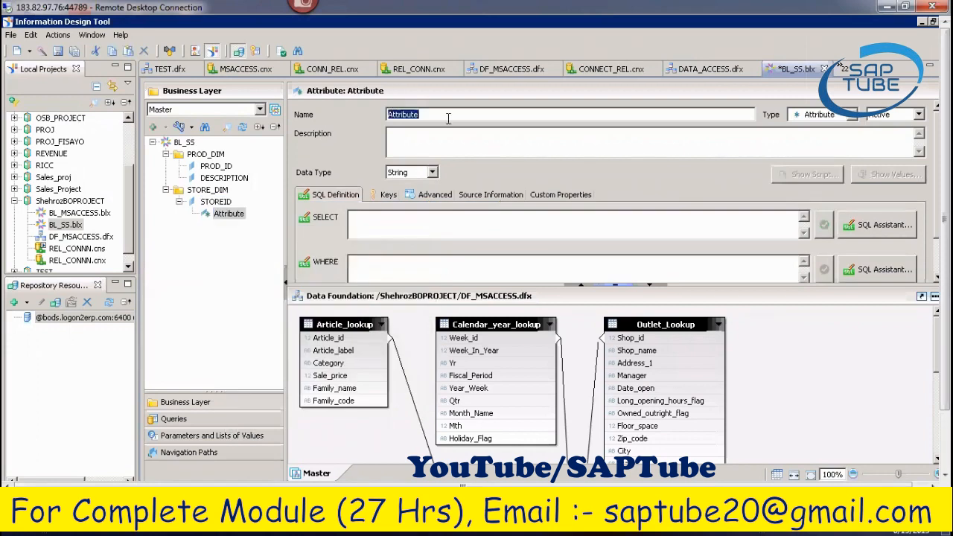
type("MANAGER")
Define the MANAGER attribute's SELECT expression as Outlet_Lookup.Manager and validate it.
left_click(897, 233)
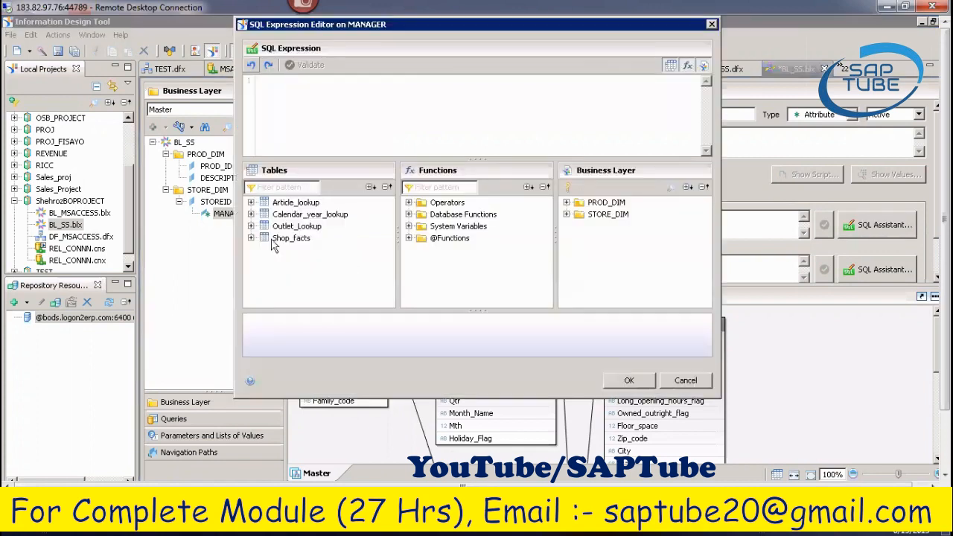
left_click(253, 238)
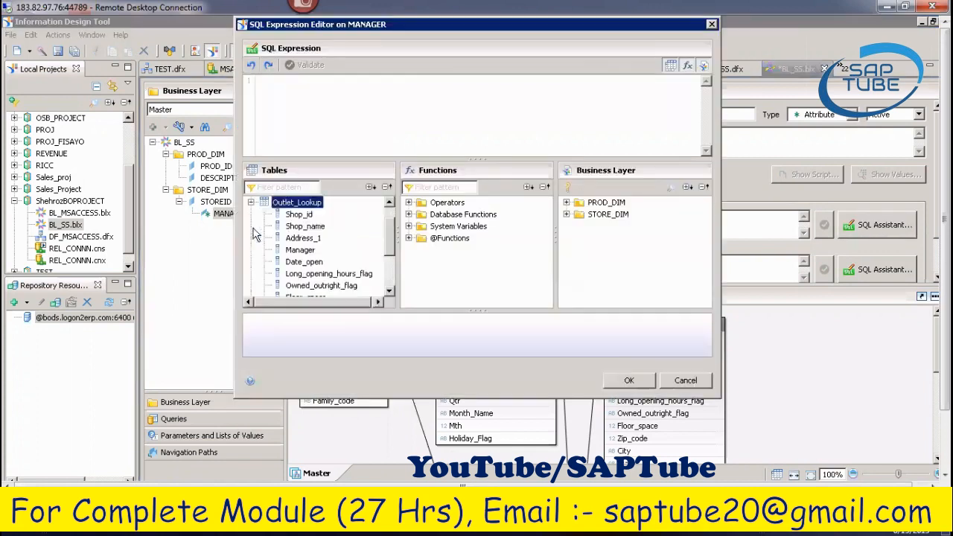
double_click(305, 251)
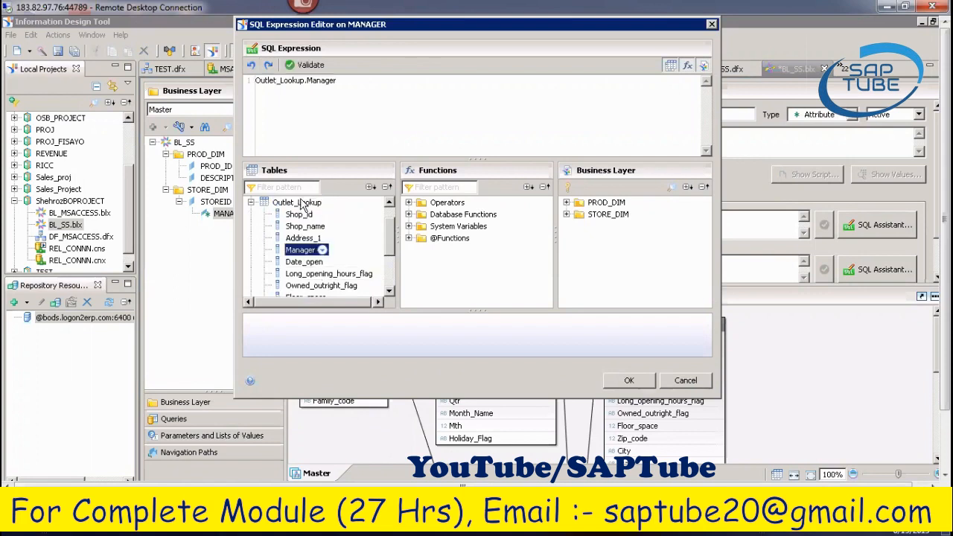
left_click(305, 65)
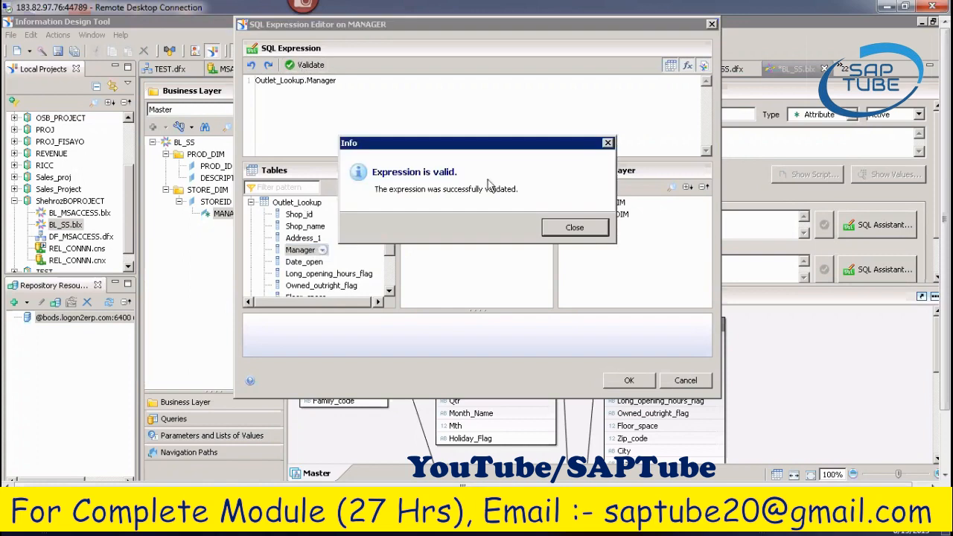
left_click(575, 229)
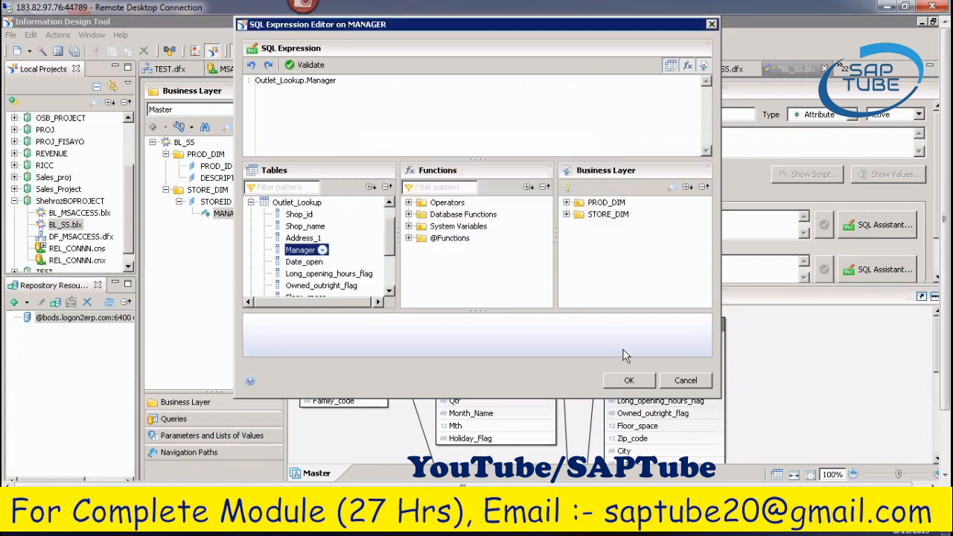
left_click(639, 382)
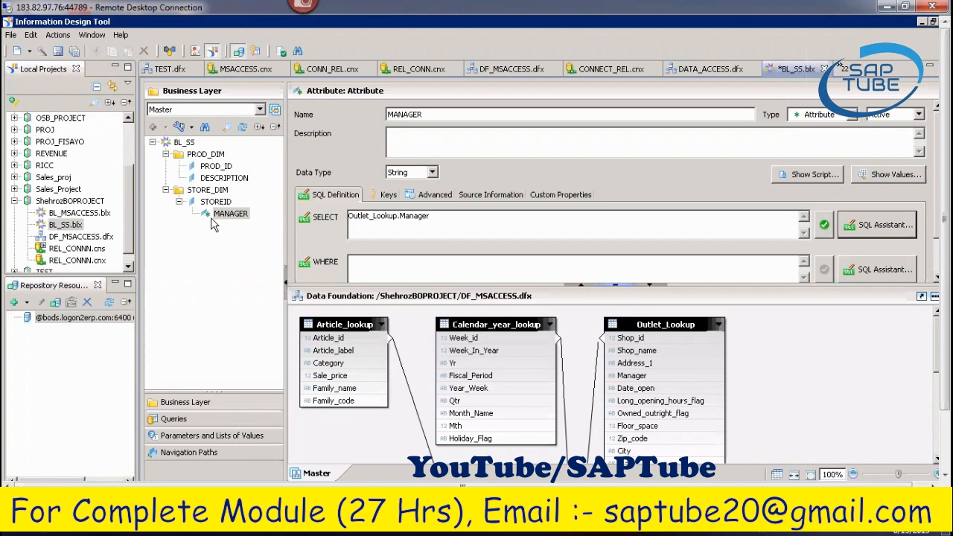
Create a folder named MEASURES directly under the BL_SS business layer.
right_click(191, 146)
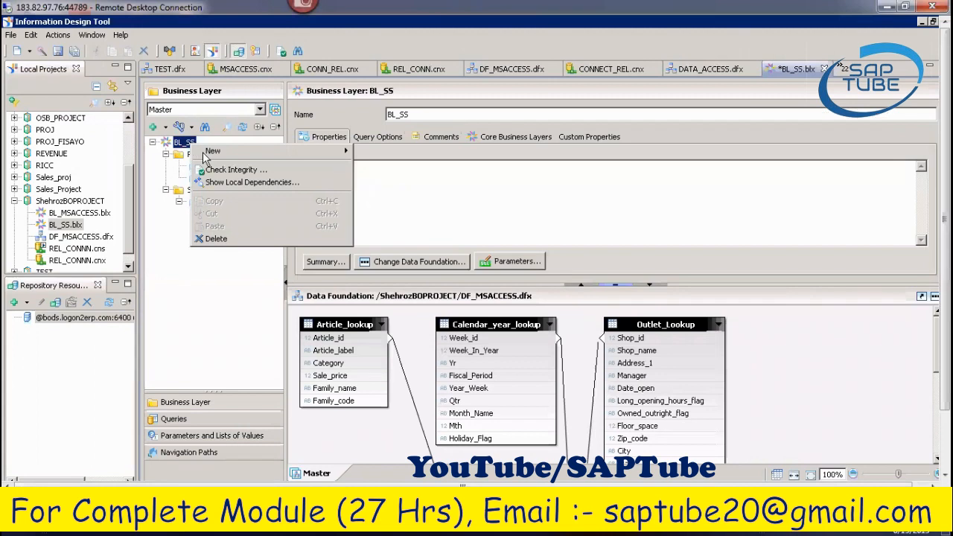
mouse_move(309, 155)
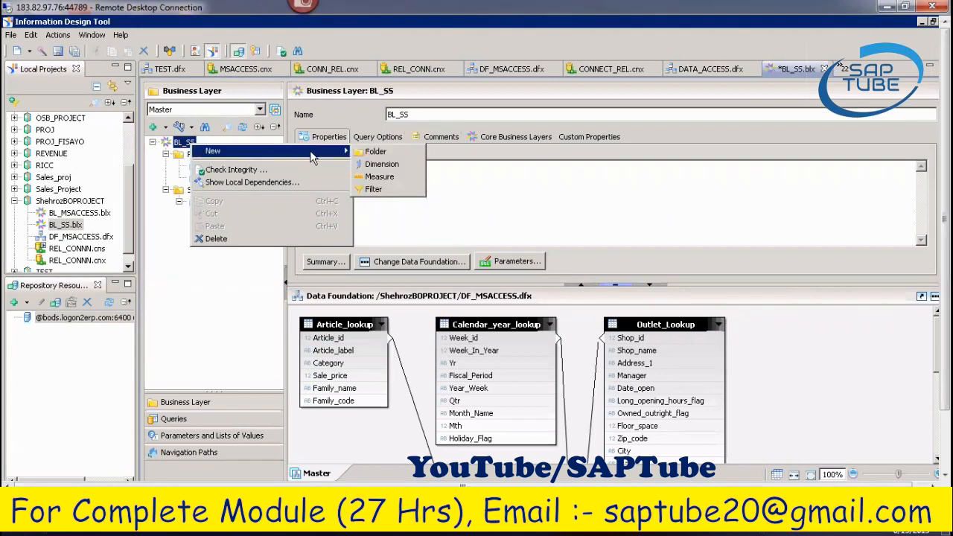
left_click(361, 154)
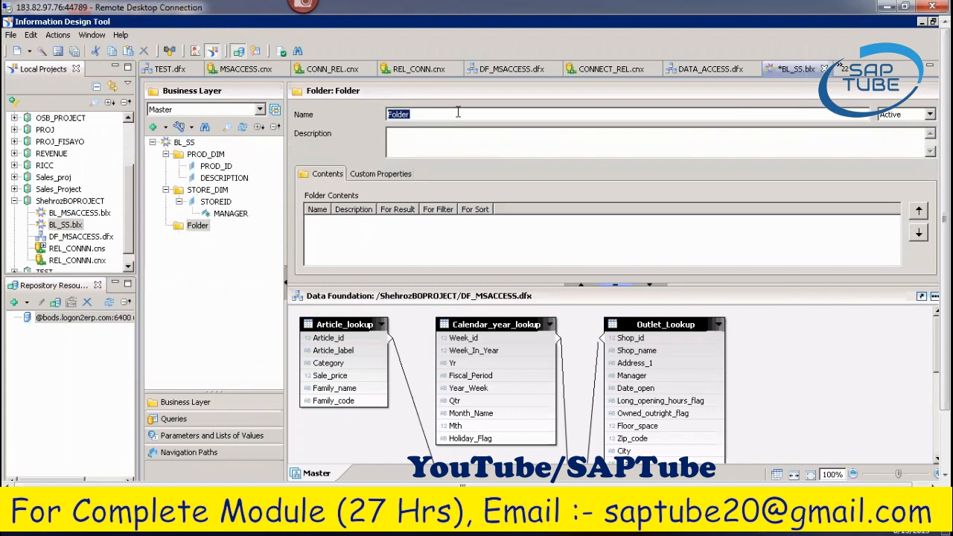
type("MEASURES")
Add a new dimension object to the MEASURES folder and change its type to Measure.
left_click(205, 227)
right_click(207, 229)
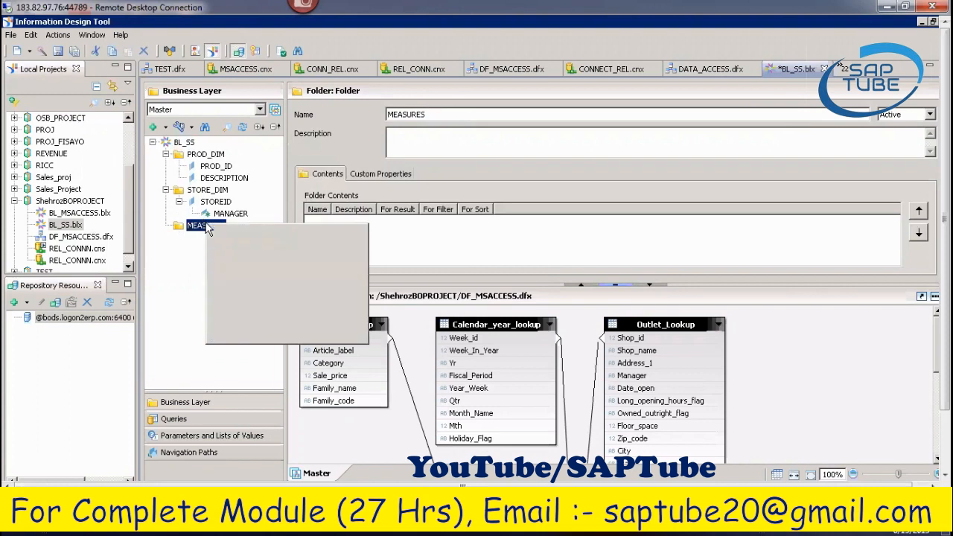
mouse_move(234, 234)
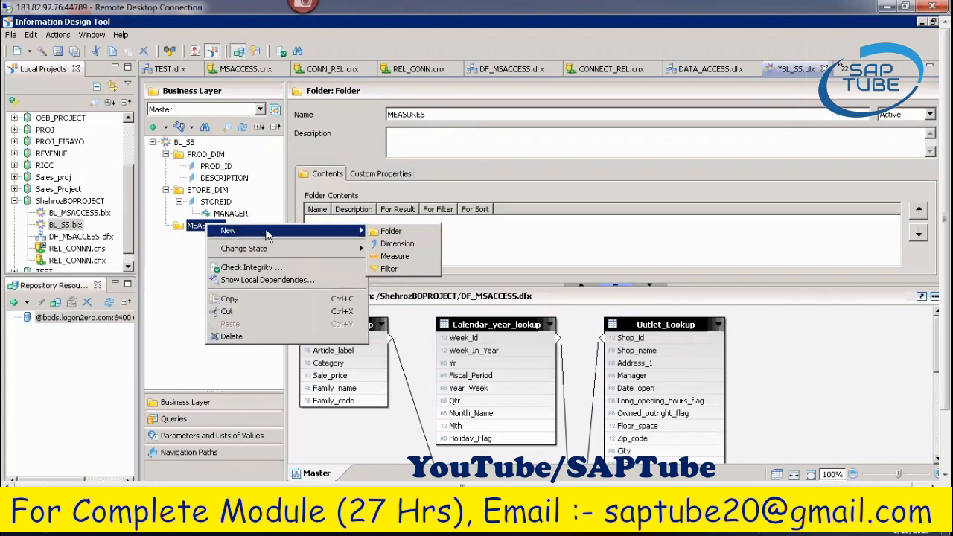
left_click(388, 244)
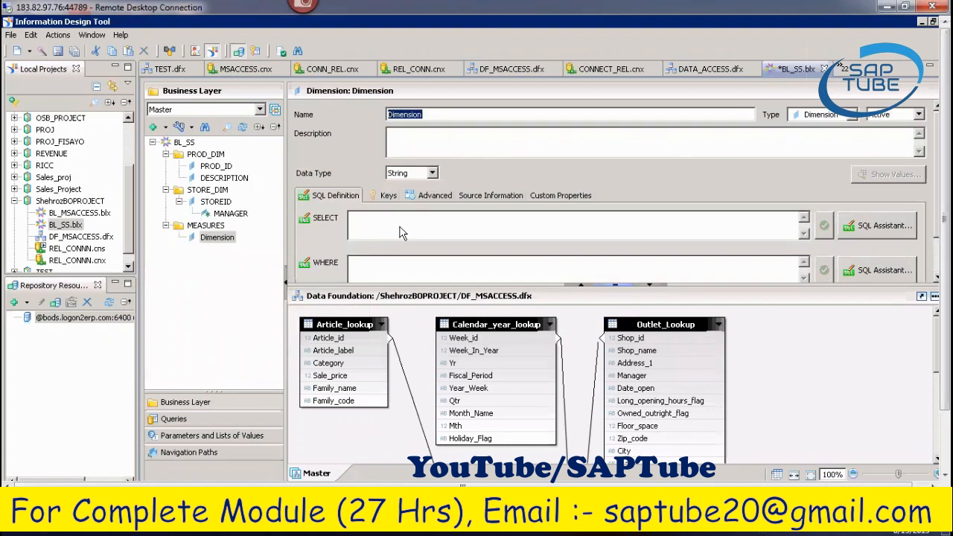
left_click(851, 115)
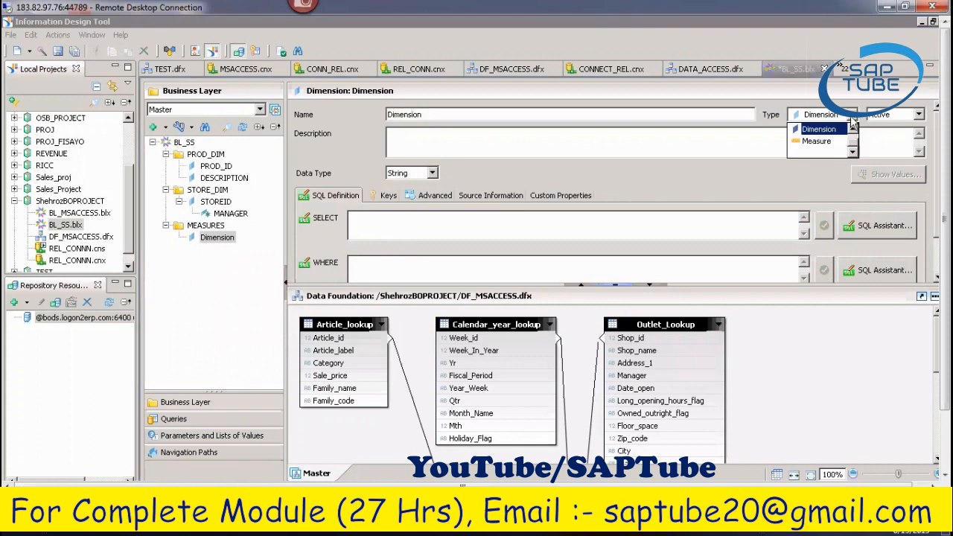
left_click(817, 141)
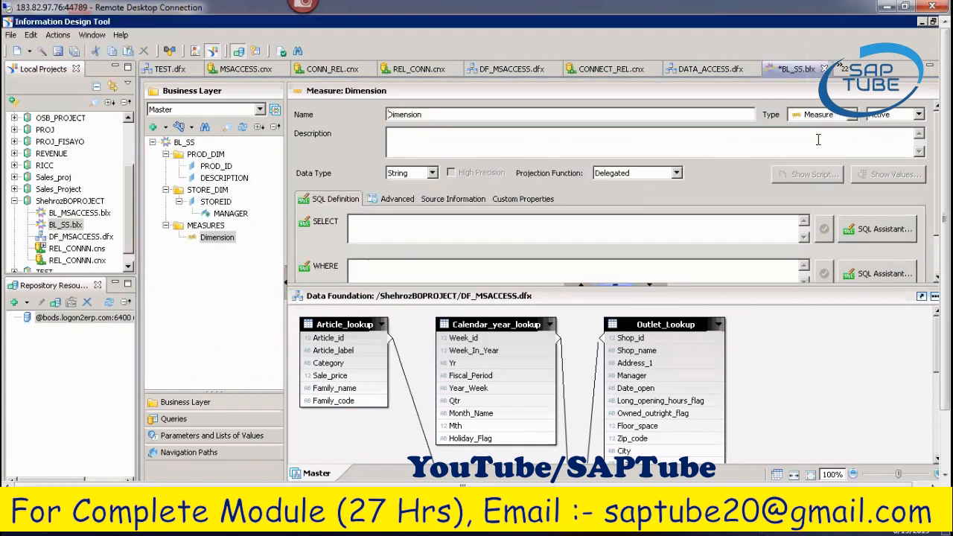
Rename the new measure in the MEASURES folder as REVENUE.
left_click(445, 114)
key("BackSpace")
key("BackSpace")
key("BackSpace")
key("BackSpace")
key("BackSpace")
key("BackSpace")
key("BackSpace")
key("BackSpace")
key("BackSpace")
type("REVENUE")
Set the REVENUE measure's data type to Numeric and its projection function to Sum.
left_click(431, 174)
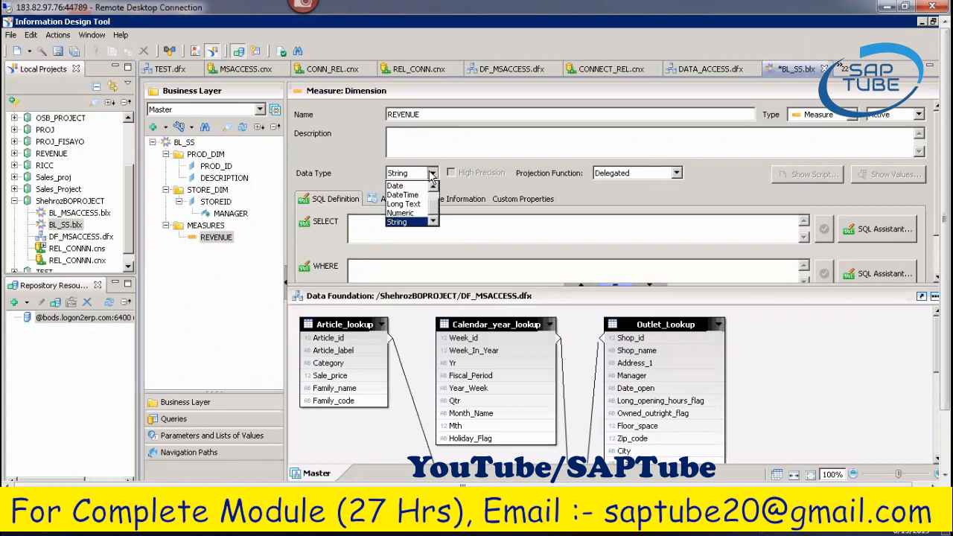
left_click(401, 213)
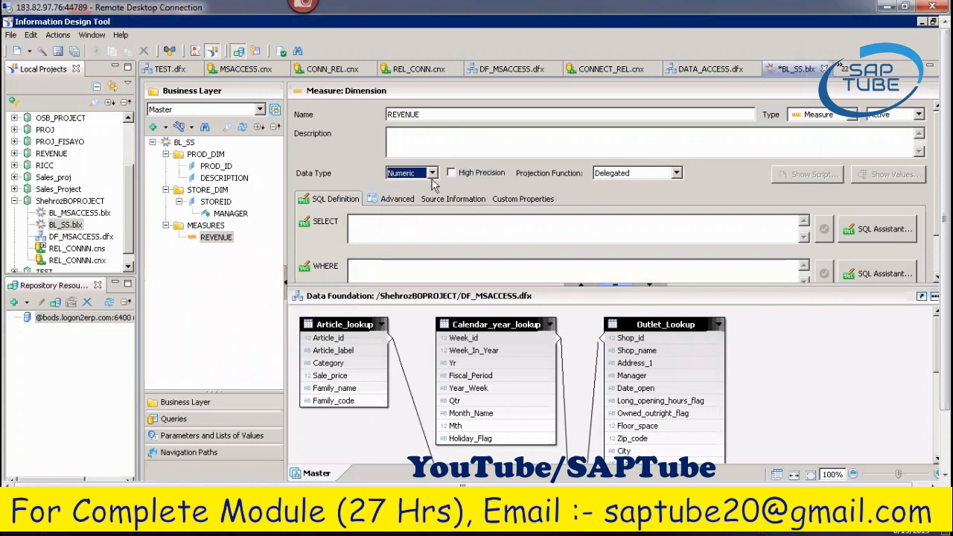
left_click(676, 173)
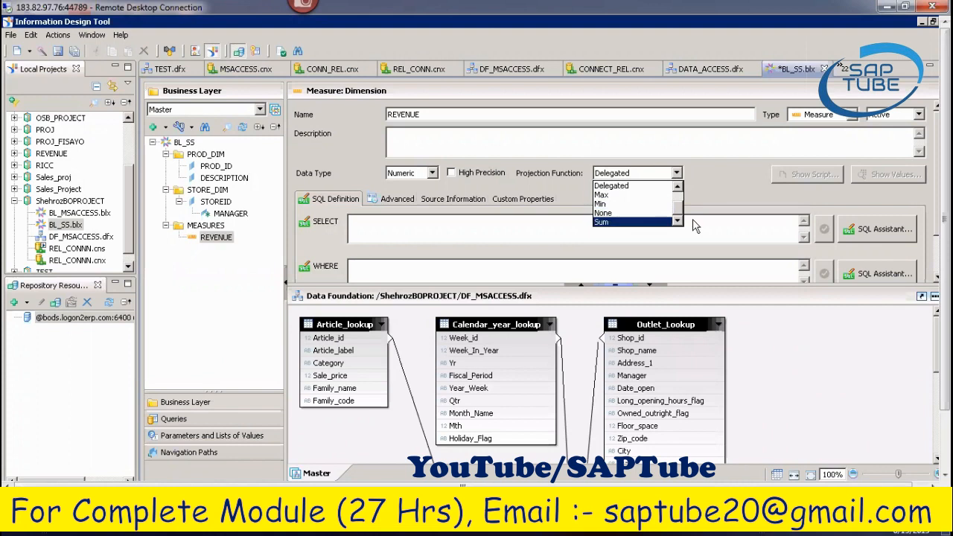
left_click(633, 222)
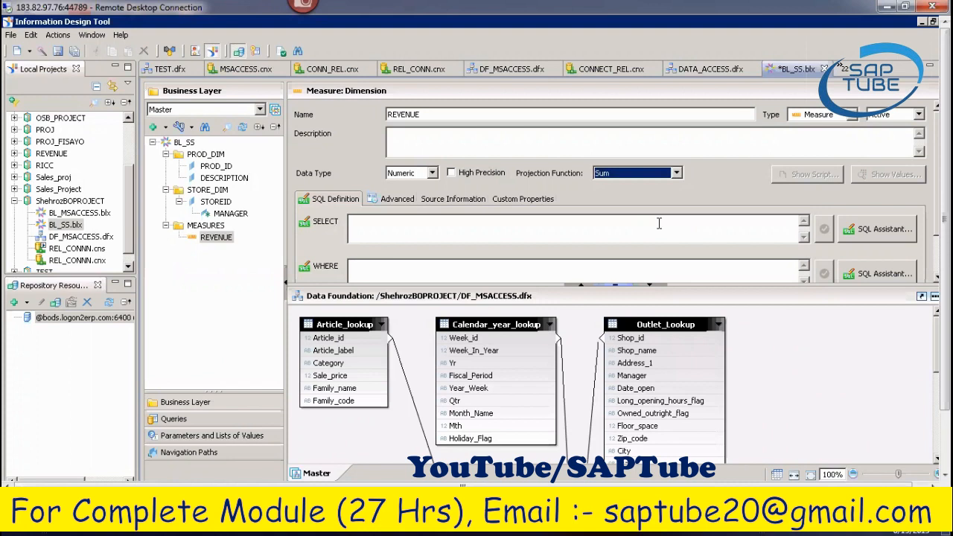
Define the REVENUE measure's SELECT expression as Shop_facts.Amount_sold and validate it.
left_click(868, 241)
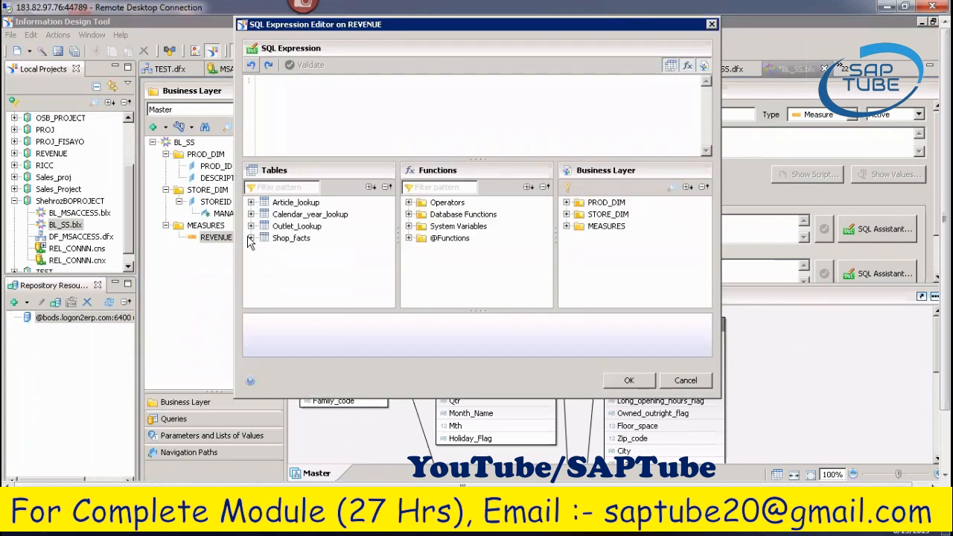
left_click(251, 238)
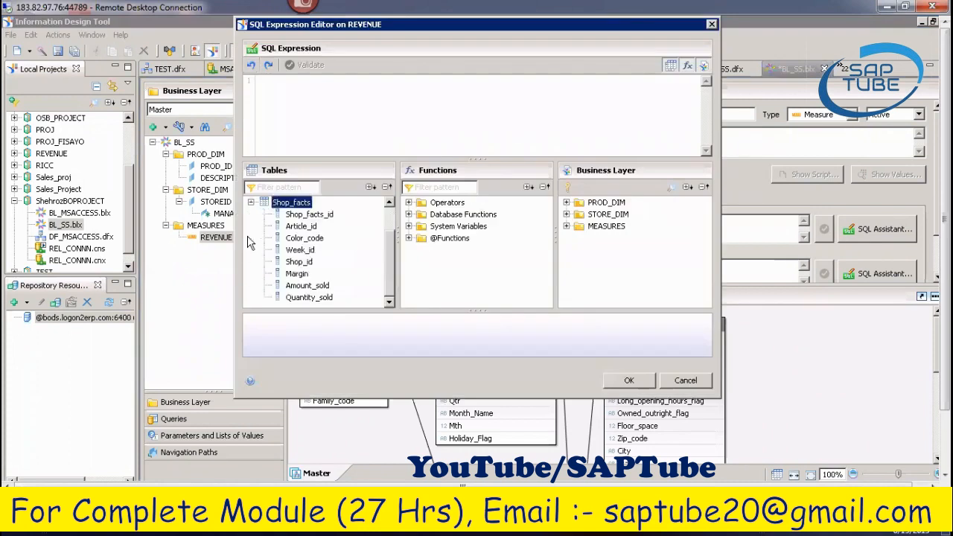
double_click(305, 287)
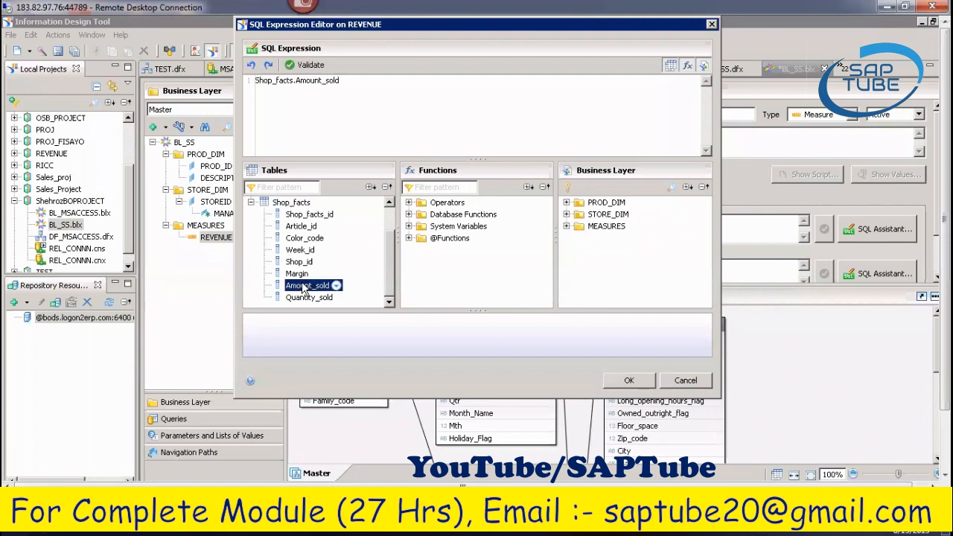
left_click(307, 66)
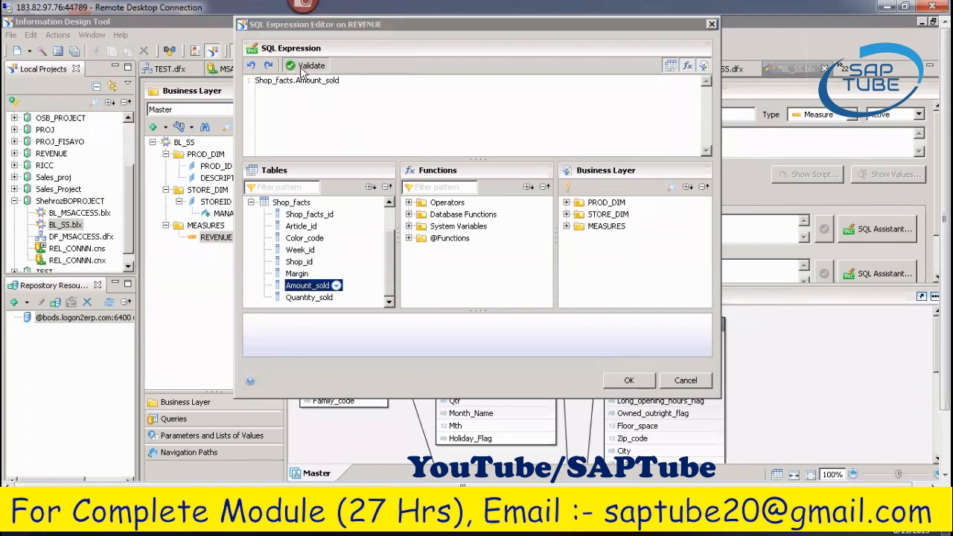
left_click(557, 231)
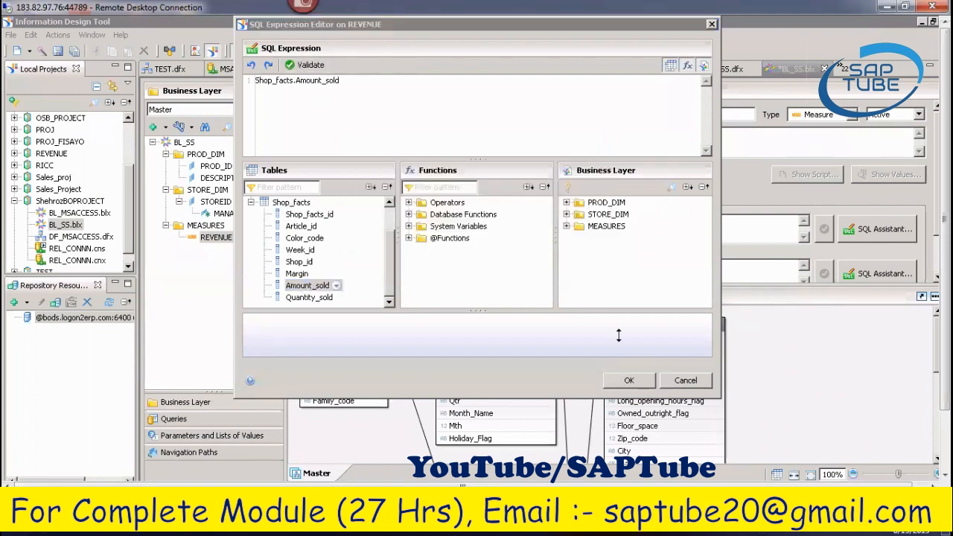
left_click(627, 381)
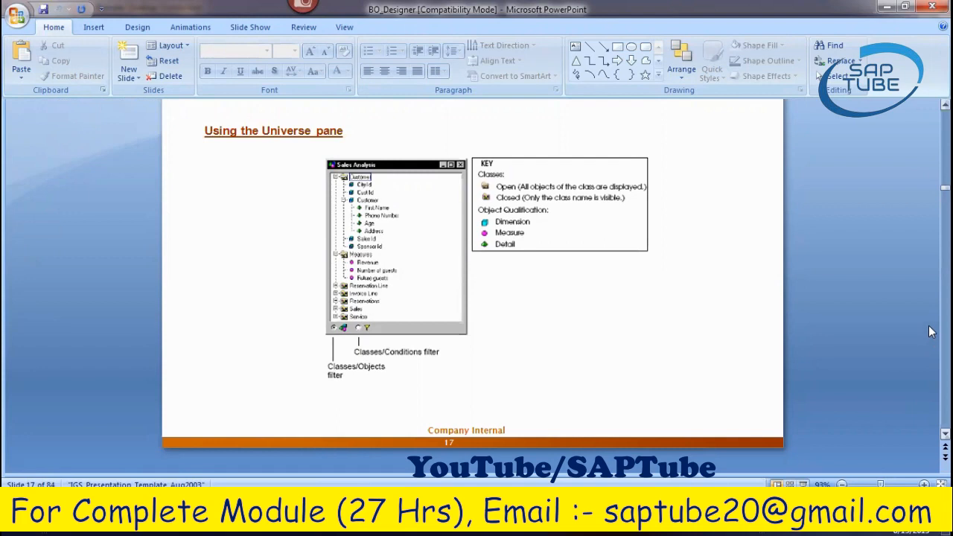
Examine the slide on the types of objects used in a universe in the BO_Designer PowerPoint presentation.
scroll(930, 331, "down", 2)
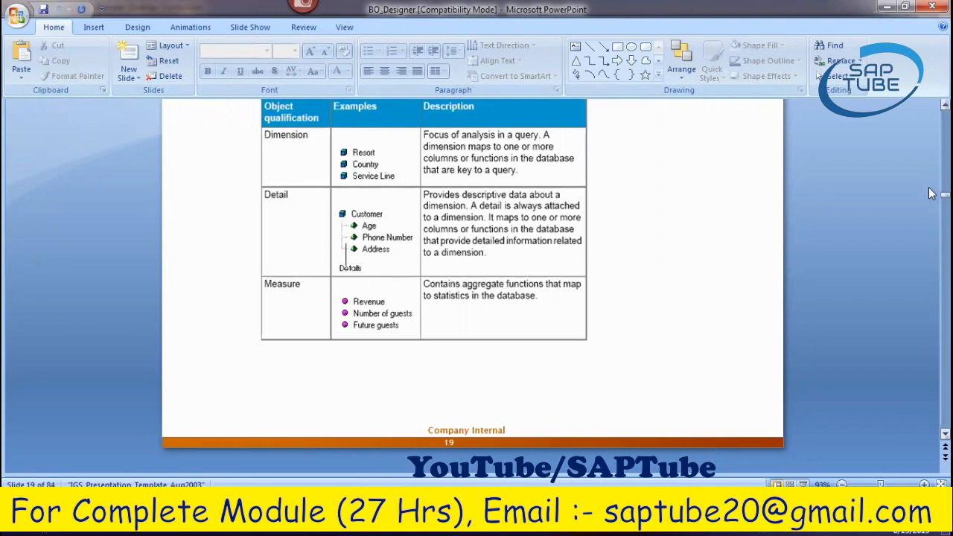
scroll(930, 187, "up", 2)
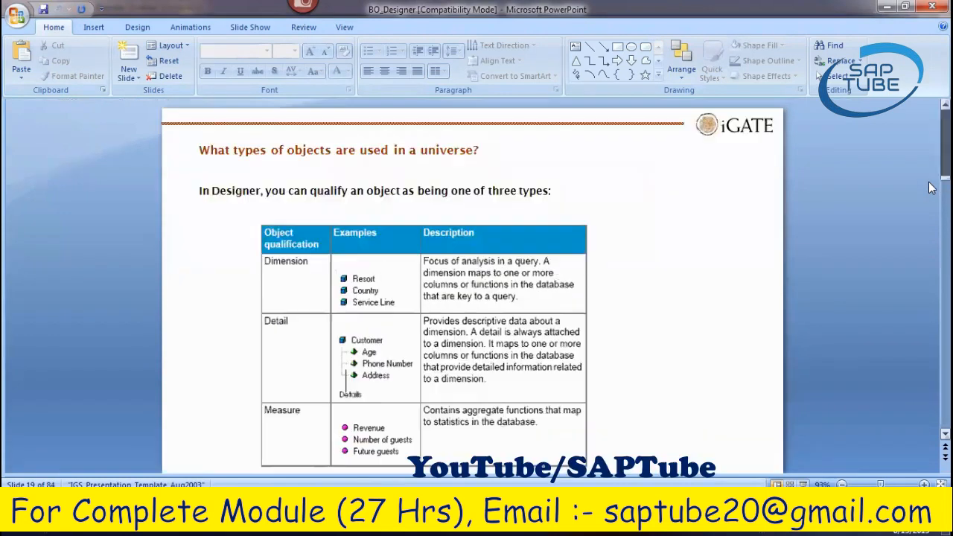